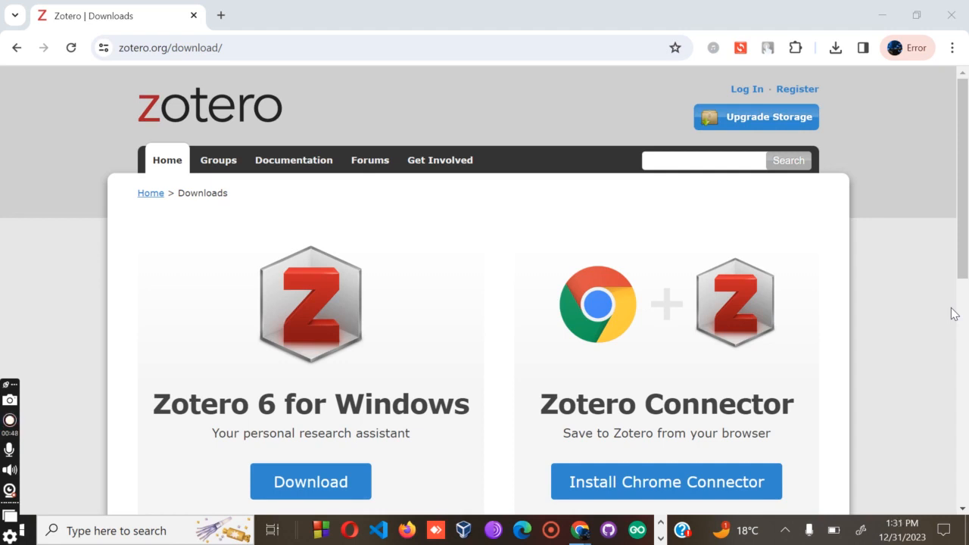
- Request the Zotero 6 for Windows download from the downloads page and dismiss the browser alert
scroll(443, 447, "down", 1)
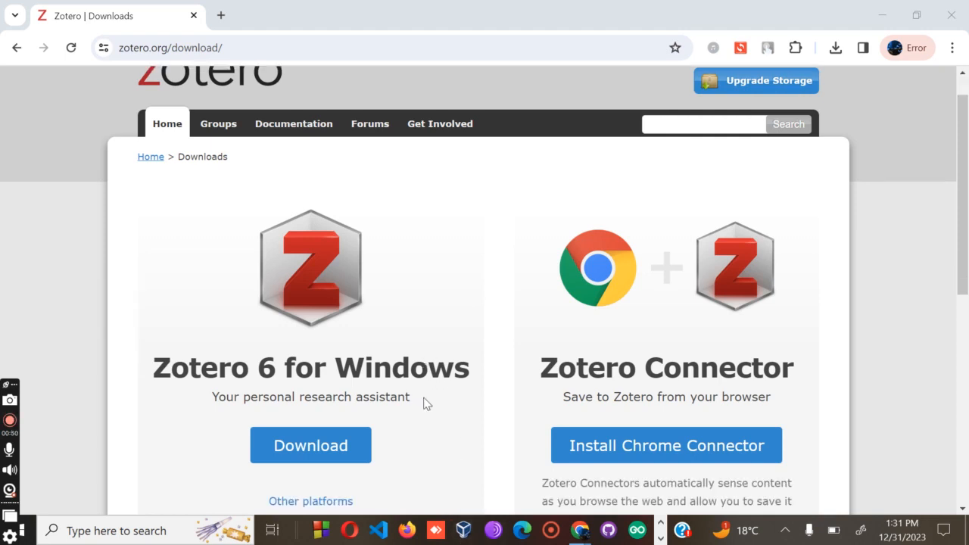
scroll(424, 403, "down", 2)
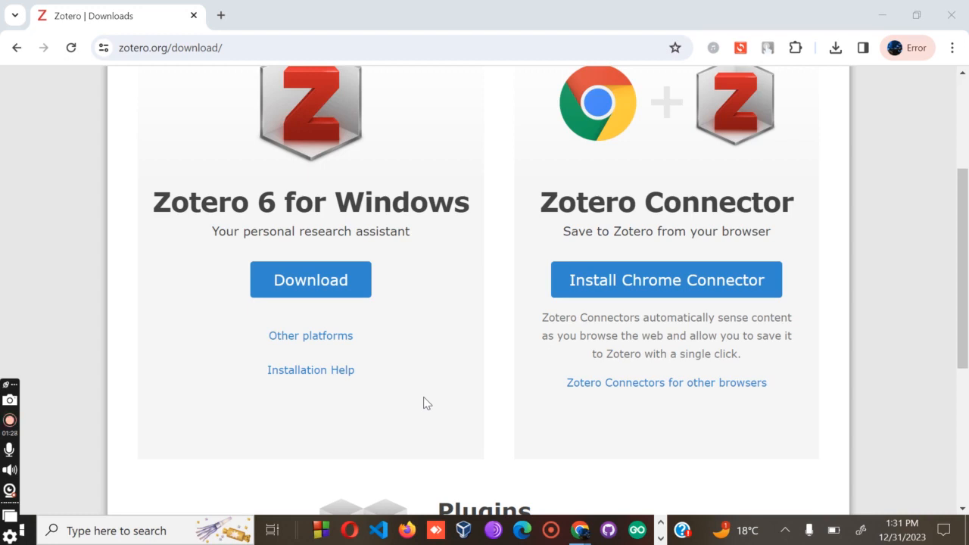
scroll(469, 450, "up", 3)
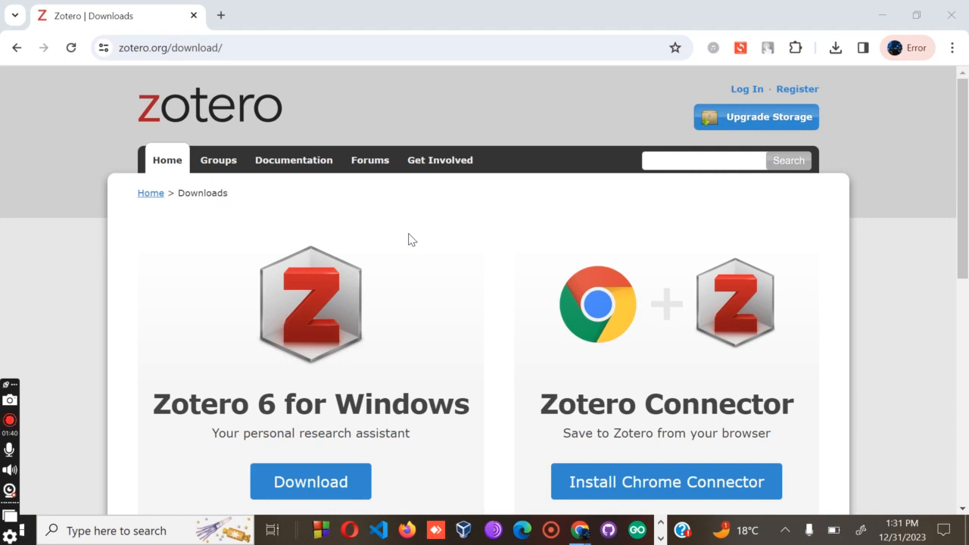
scroll(355, 446, "down", 3)
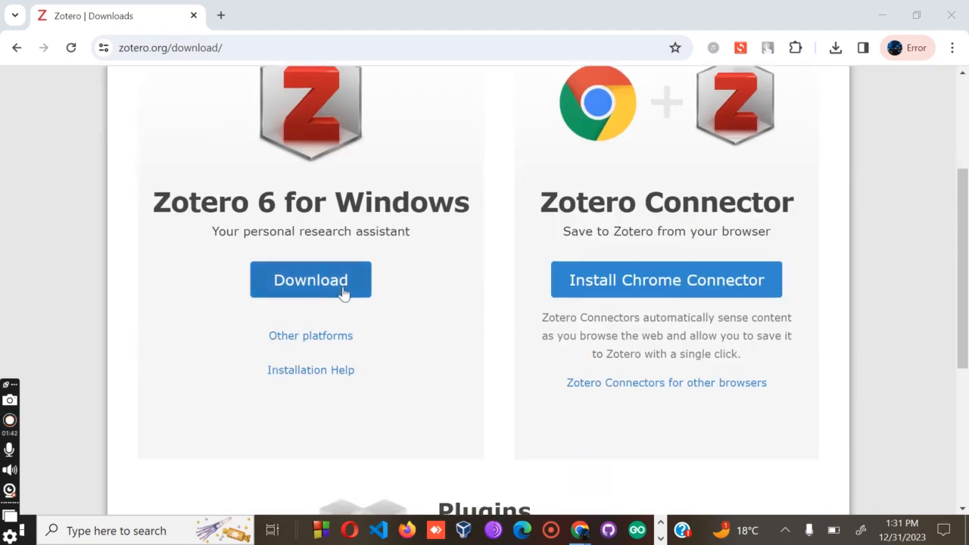
scroll(337, 299, "up", 1)
scroll(337, 299, "down", 1)
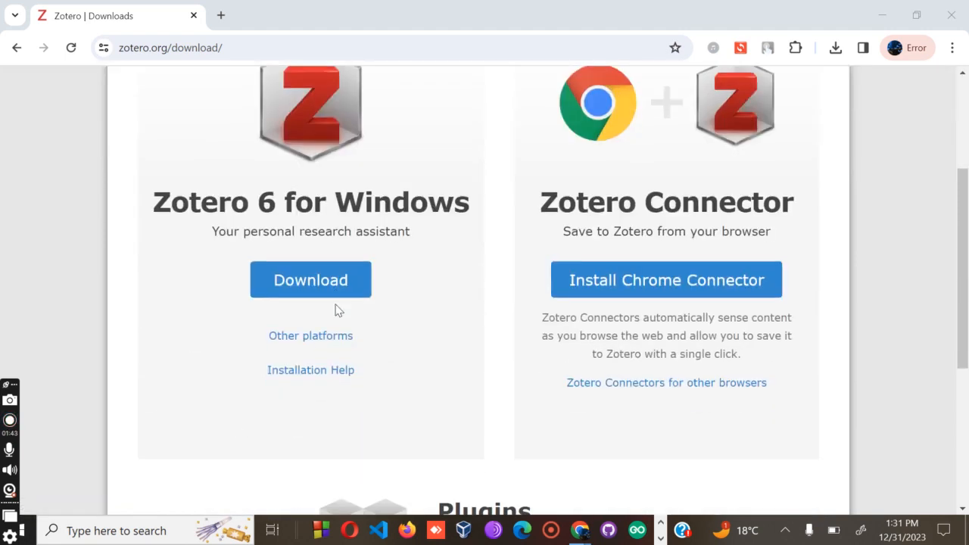
left_click(286, 290)
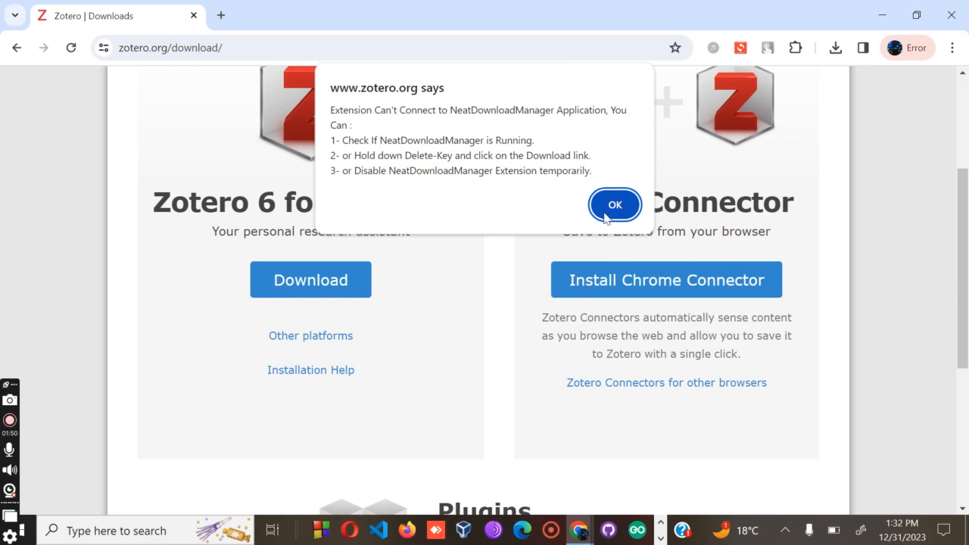
left_click(615, 204)
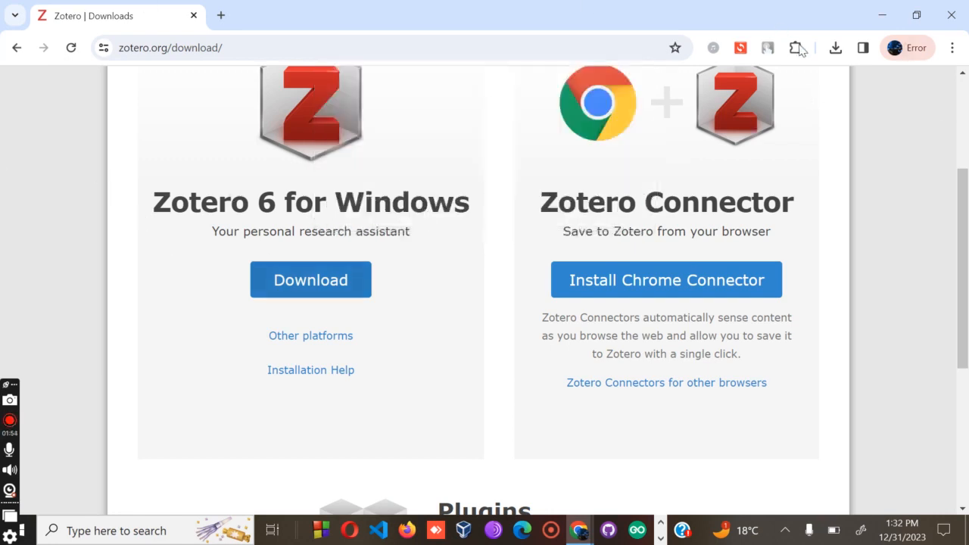
- Check the browser's recent download history for the Zotero setup file, then minimize the browser to the refreshed desktop
left_click(836, 47)
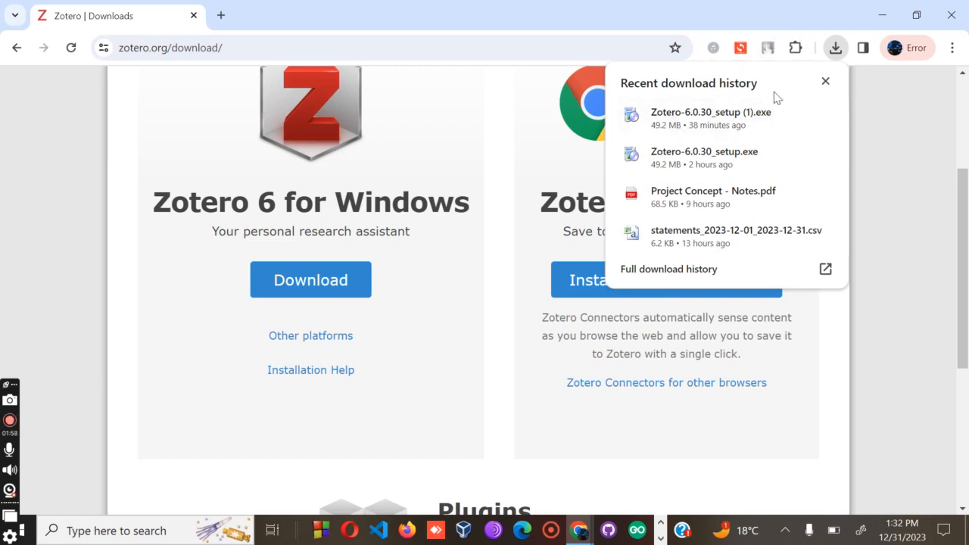
left_click(882, 15)
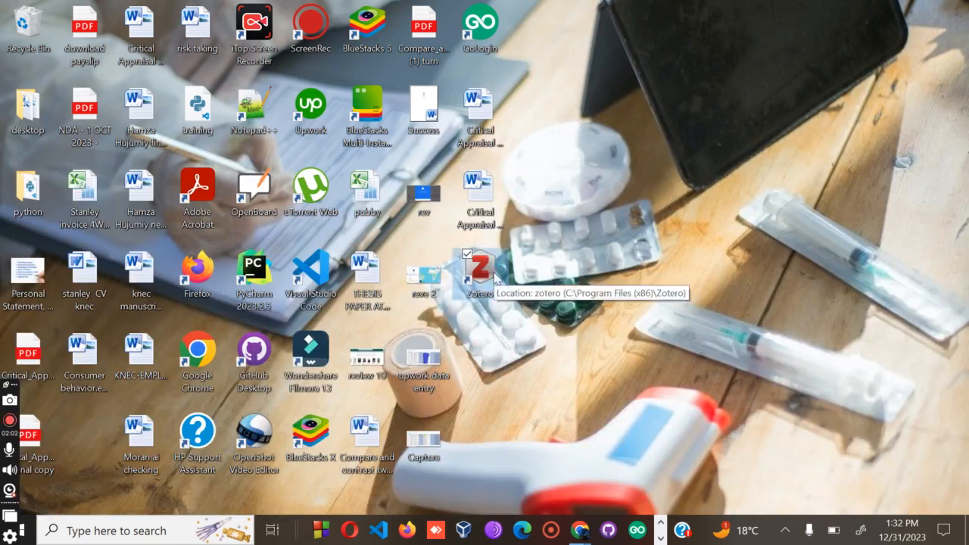
right_click(680, 148)
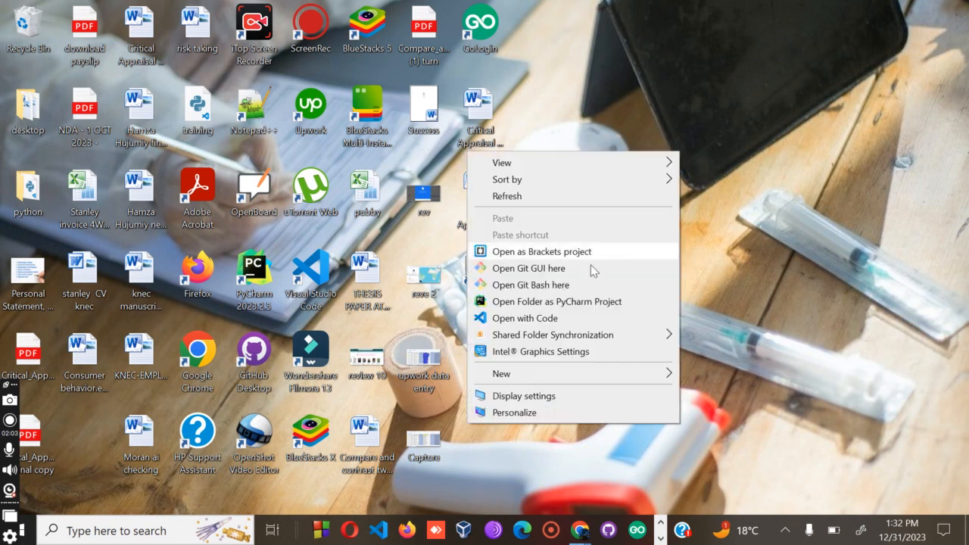
left_click(537, 197)
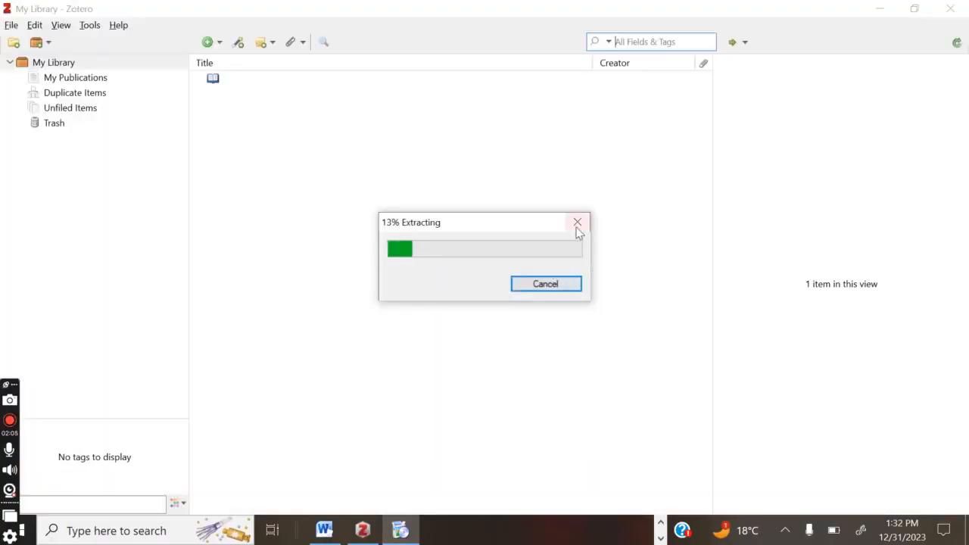
- Try to close the setup's extraction window, answering No to the cancel confirmation
left_click(578, 225)
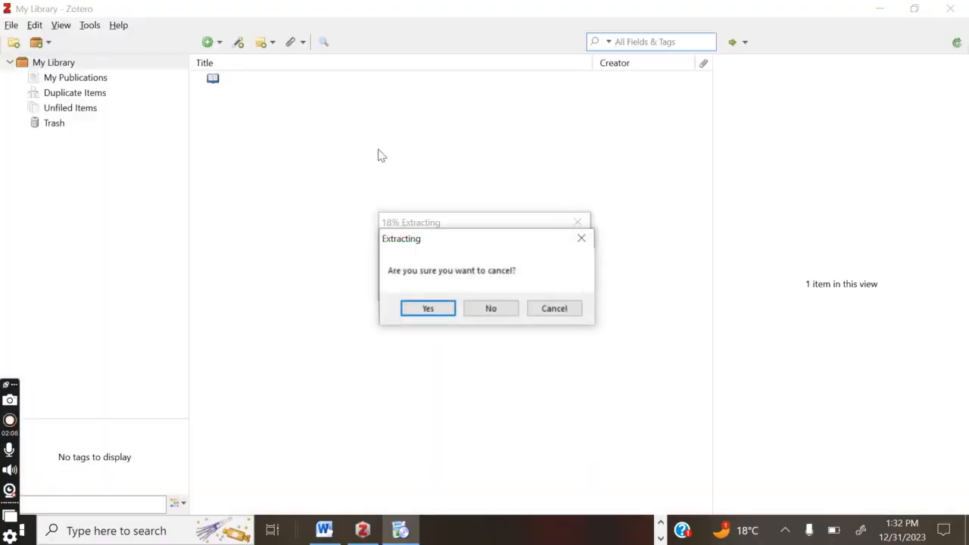
left_click(492, 309)
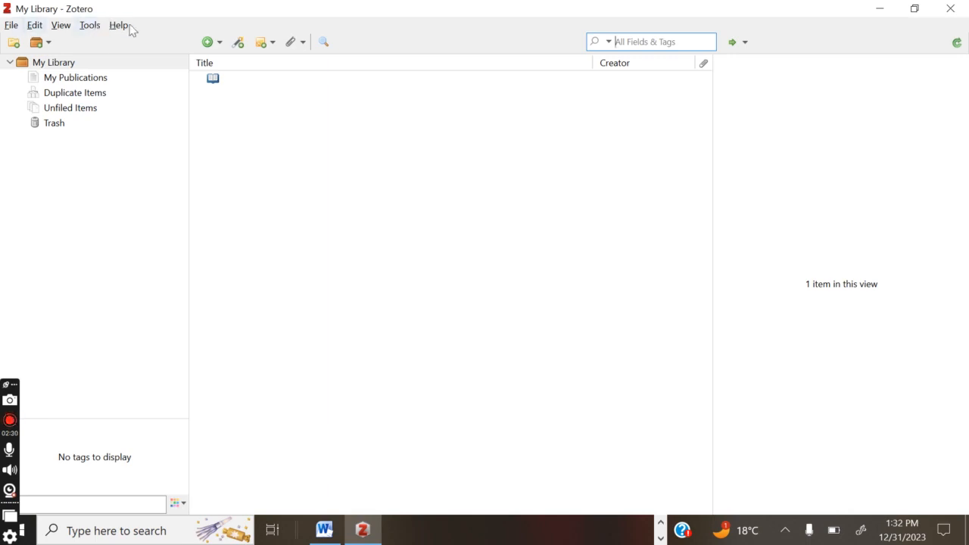
- Check the Add-ons Manager for the Zotero Word for Windows Integration extension and close the manager
left_click(90, 26)
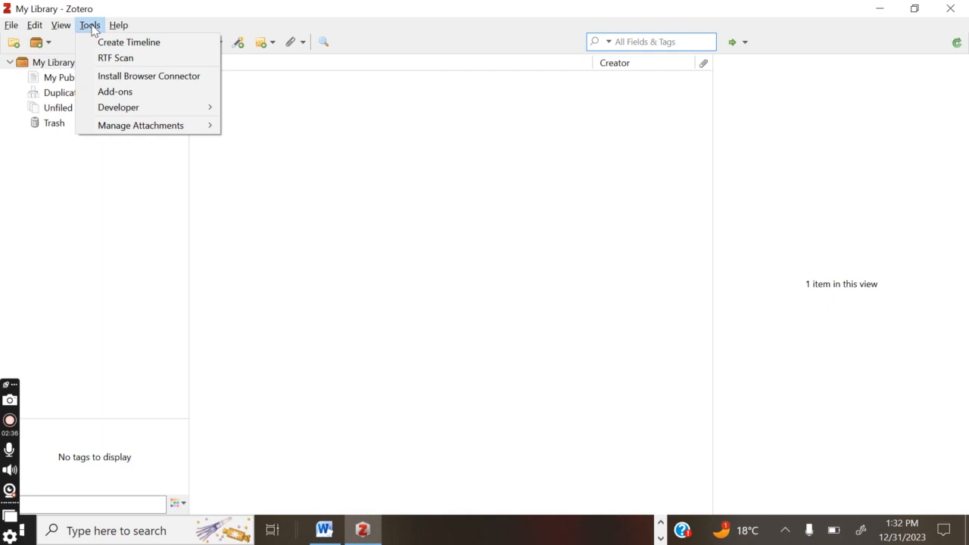
left_click(107, 94)
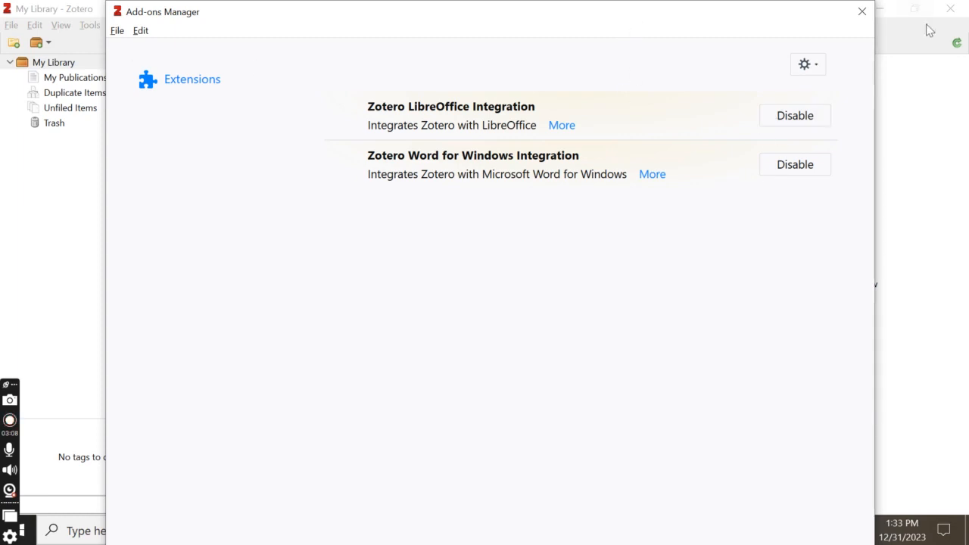
left_click(862, 12)
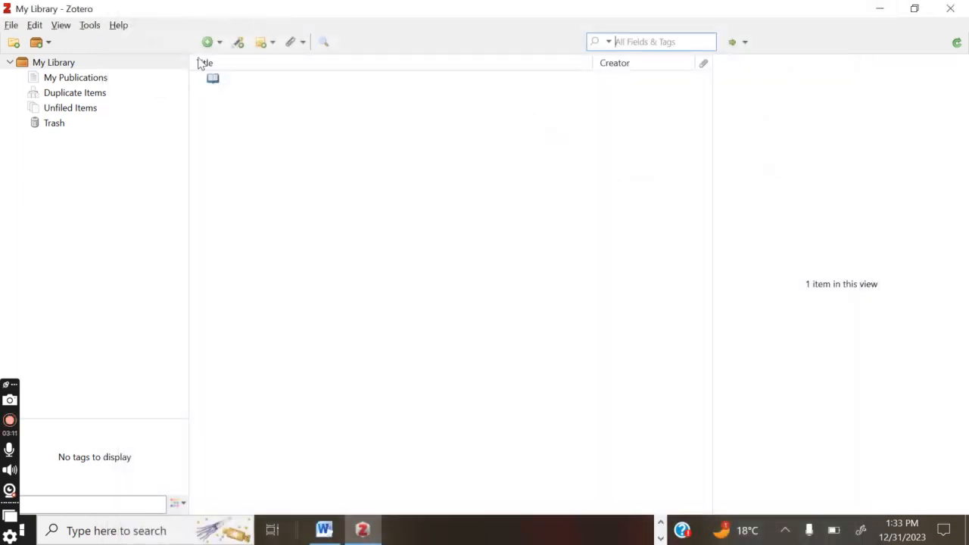
- Reinstall the Microsoft Word add-in from the word processor settings of Zotero's Cite preferences
left_click(43, 29)
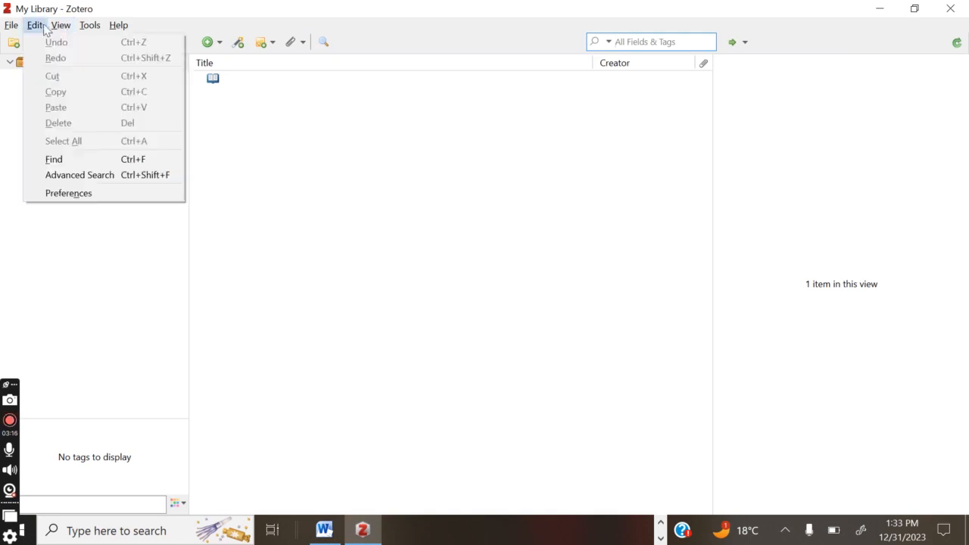
mouse_move(9, 28)
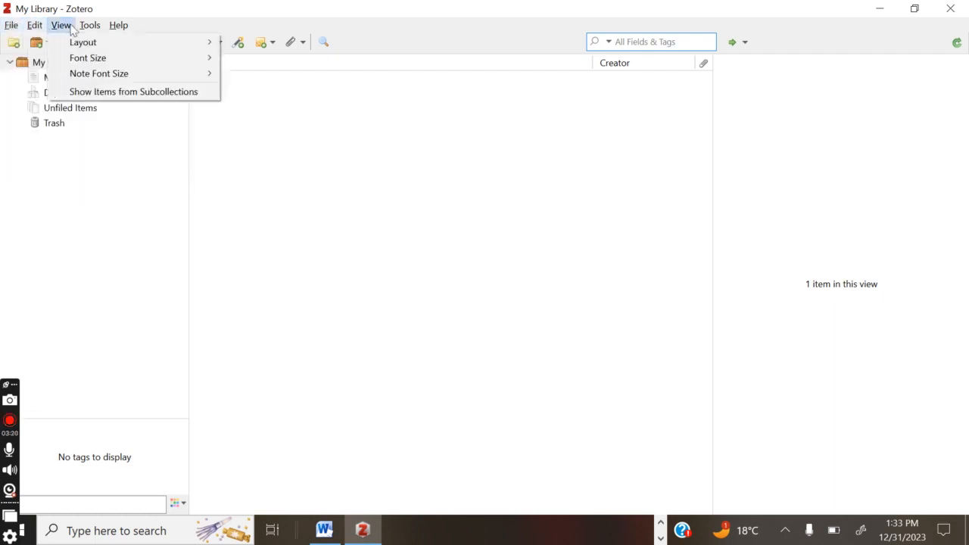
mouse_move(91, 28)
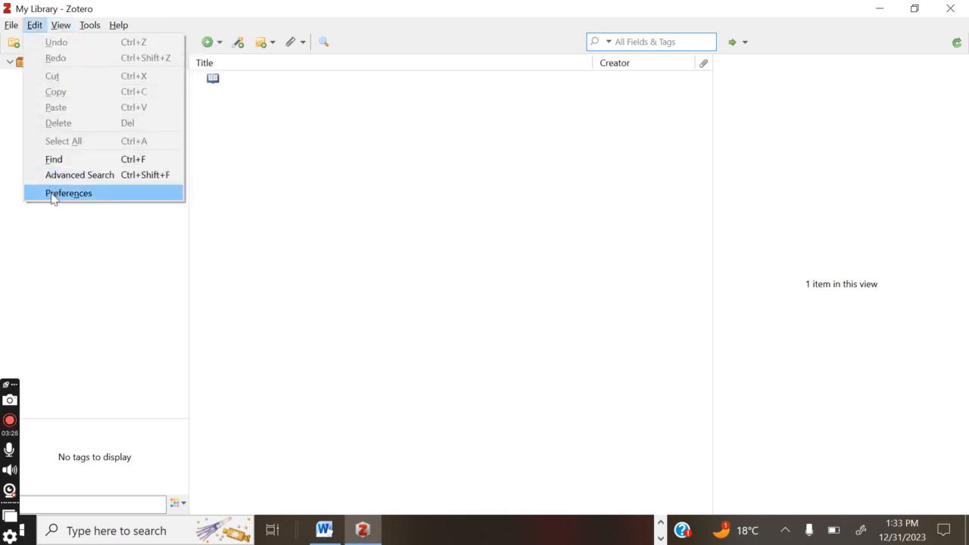
left_click(68, 193)
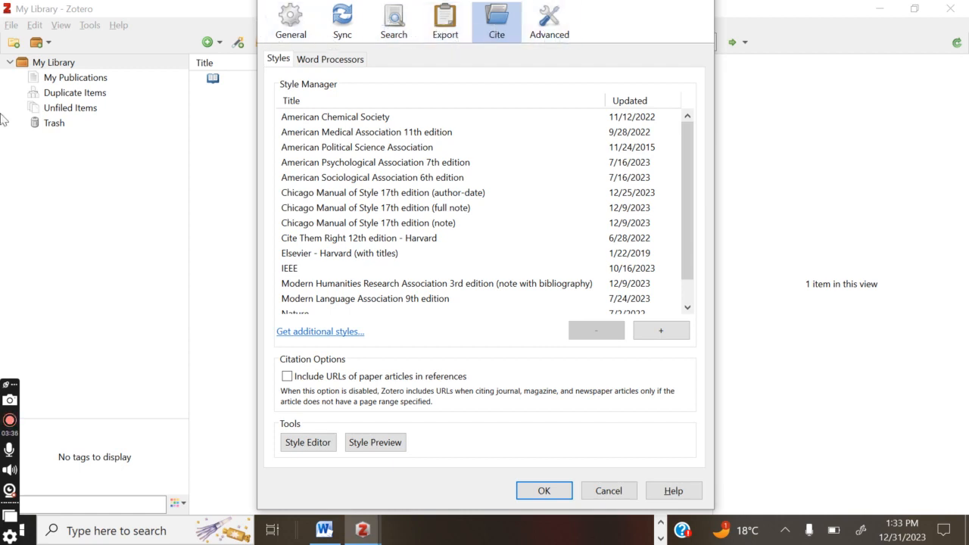
left_click(319, 60)
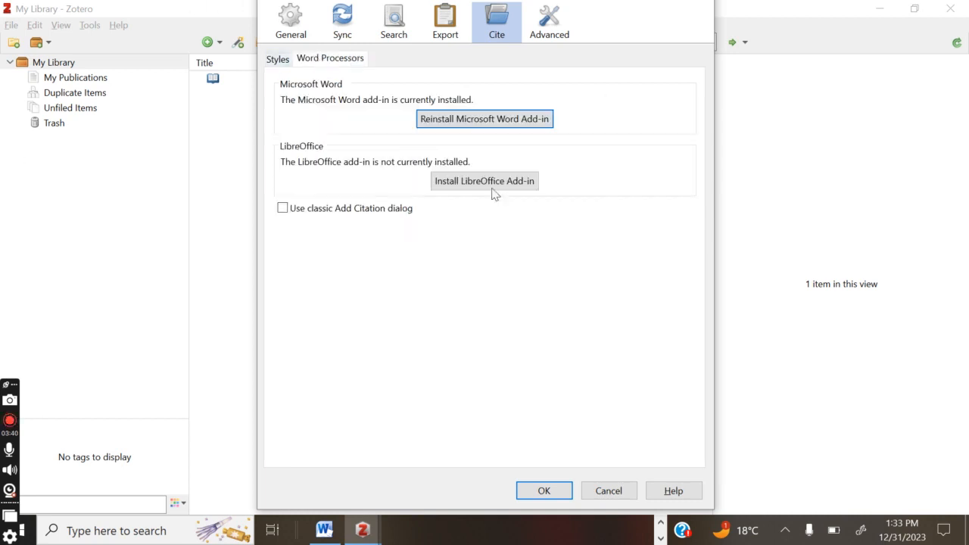
left_click(447, 121)
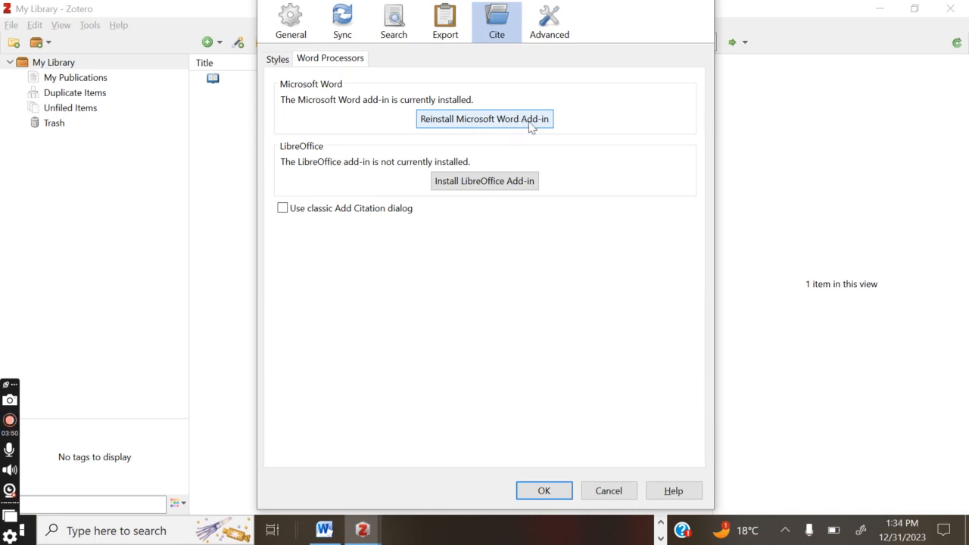
left_click(462, 120)
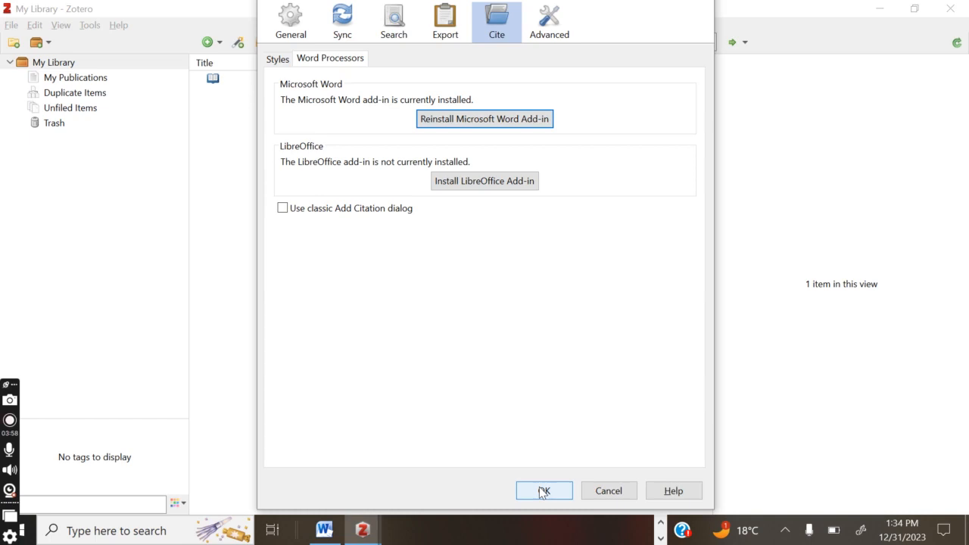
mouse_move(324, 533)
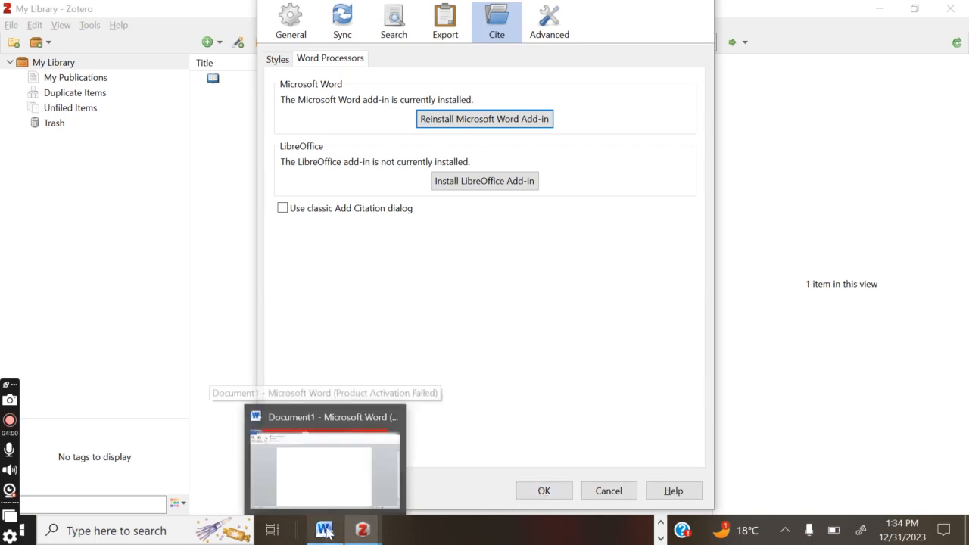
right_click(145, 532)
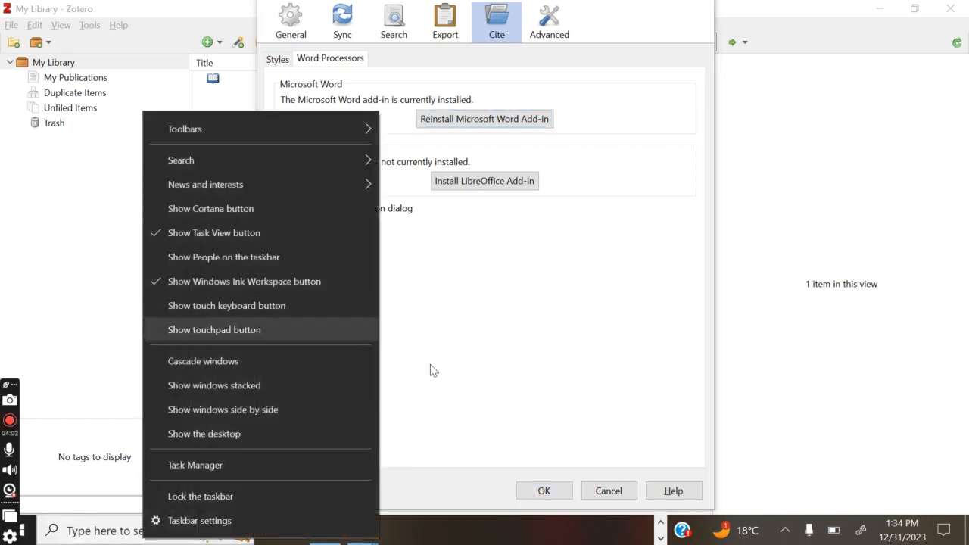
left_click(487, 344)
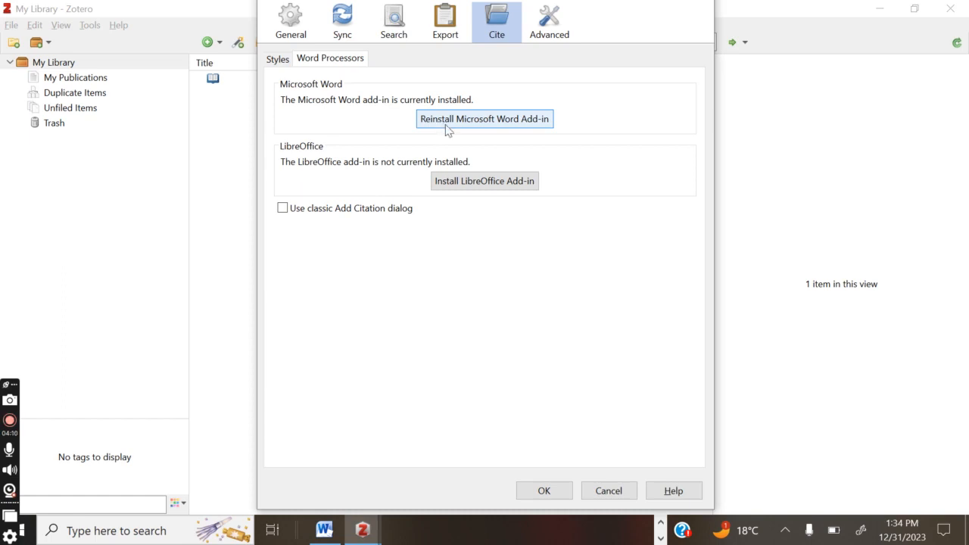
- Launch Microsoft Word 2010 with a maximized blank document, check the Zotero citation tools there, and close the document
left_click(119, 527)
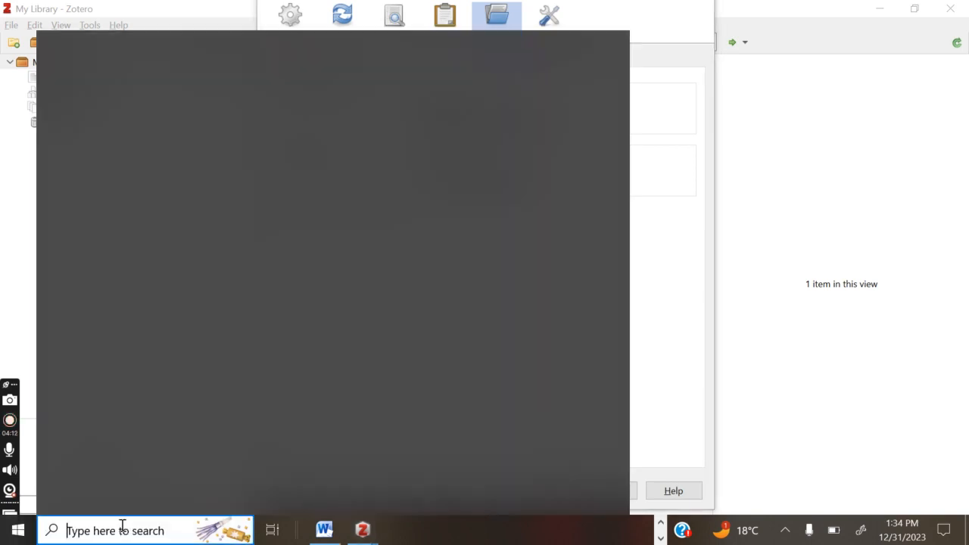
type("word")
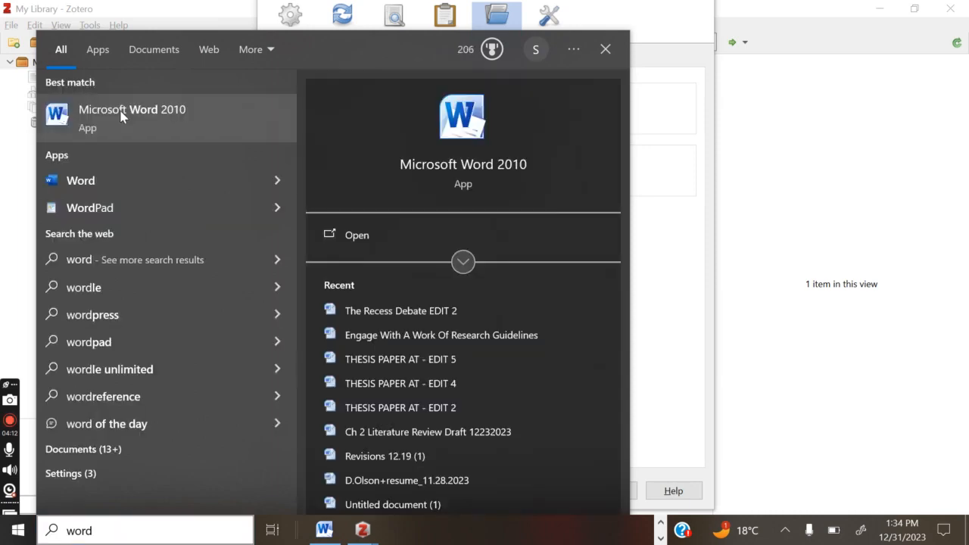
left_click(119, 113)
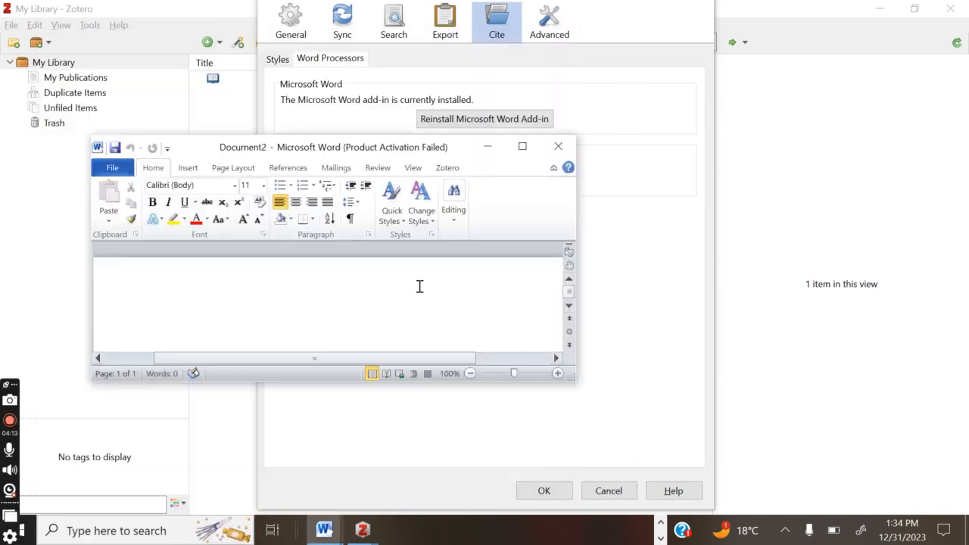
left_click(523, 146)
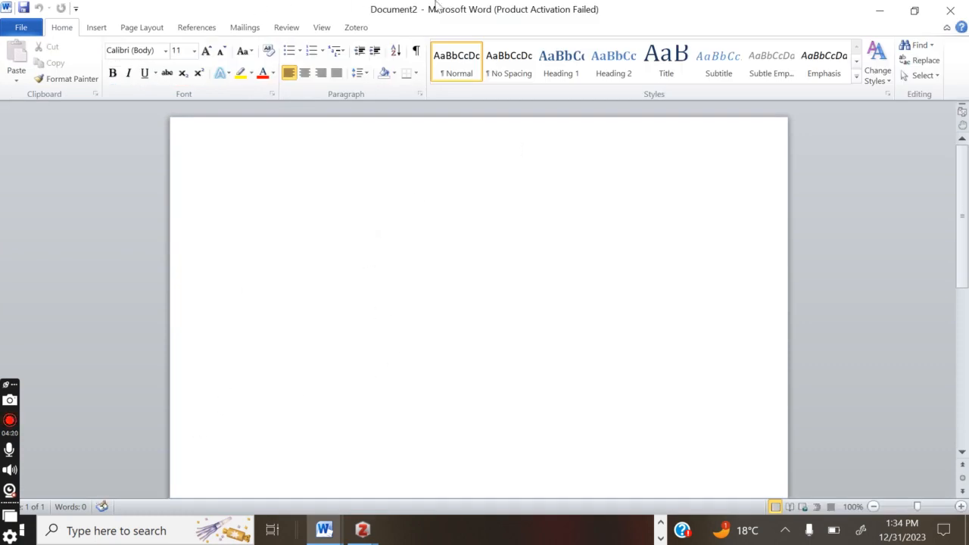
left_click(352, 28)
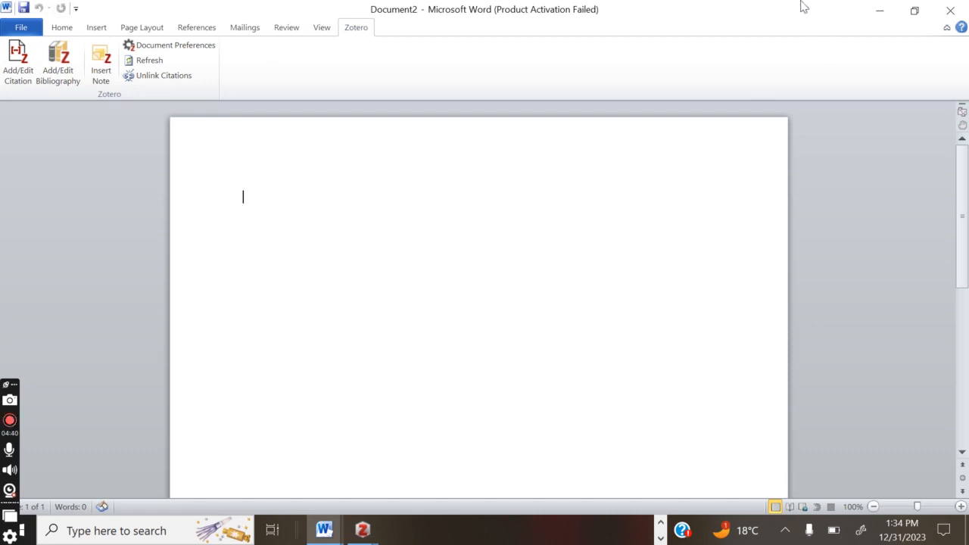
left_click(950, 11)
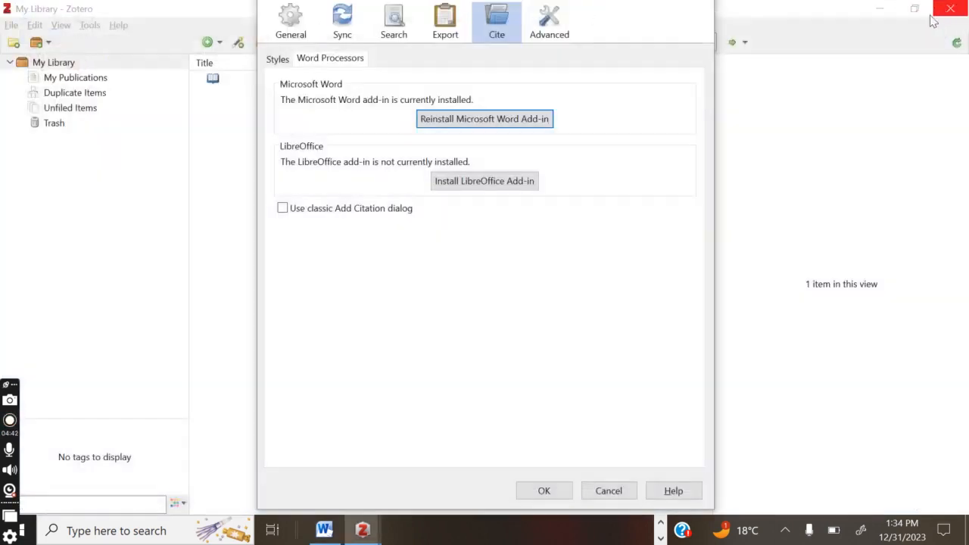